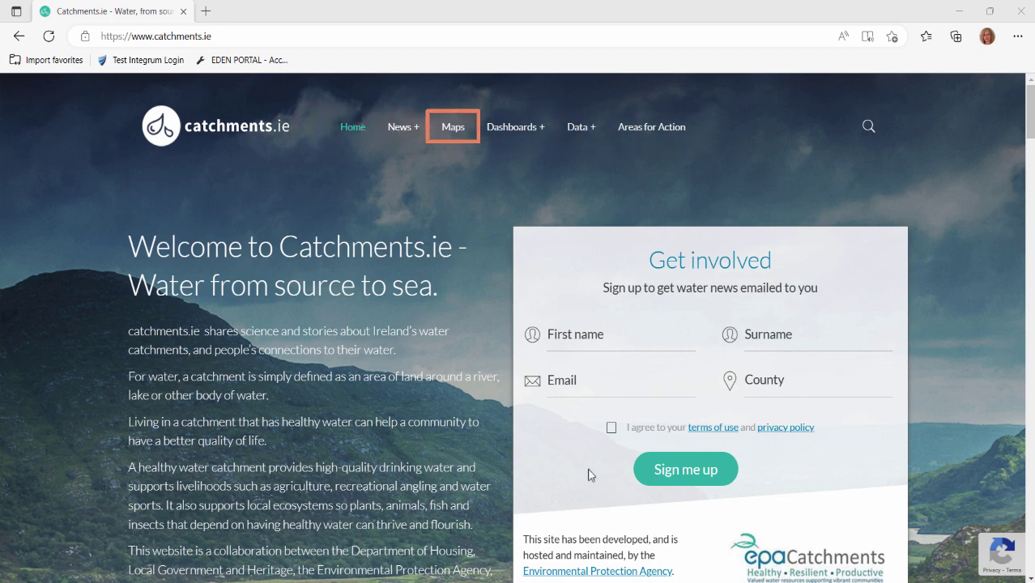
- Launch EPA Maps Water from the Catchments.ie Maps menu item
click(458, 131)
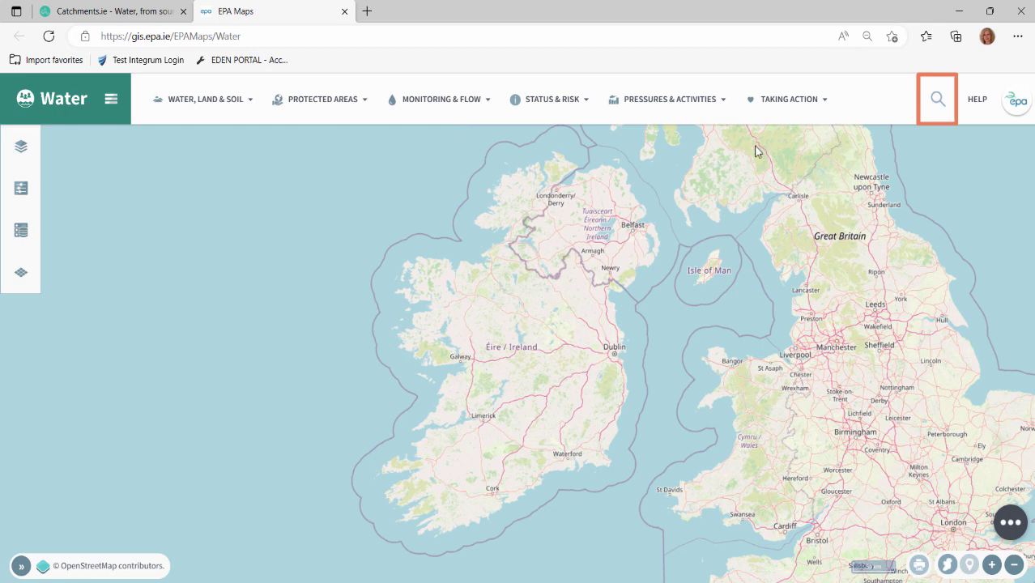
click(937, 101)
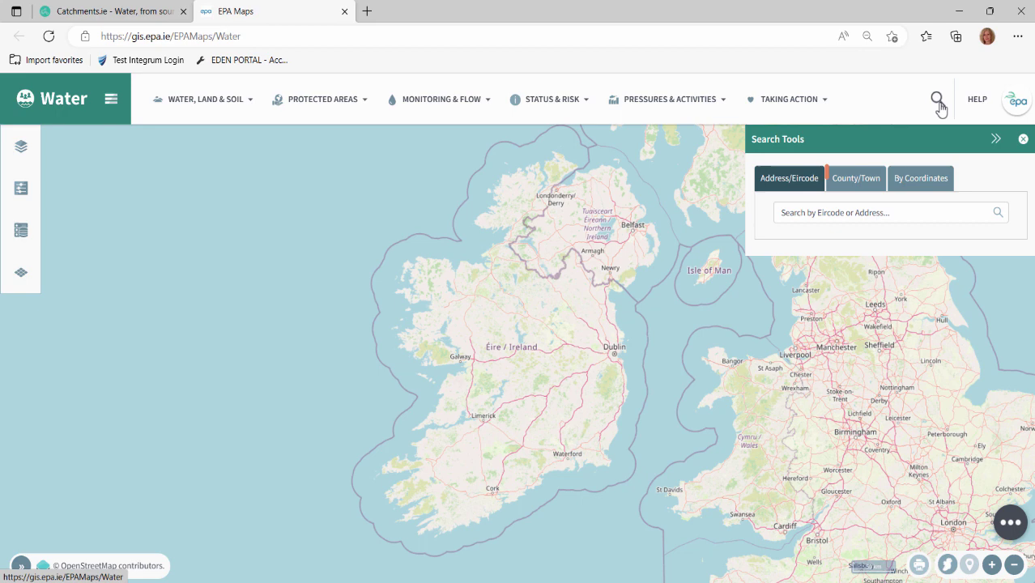
click(865, 178)
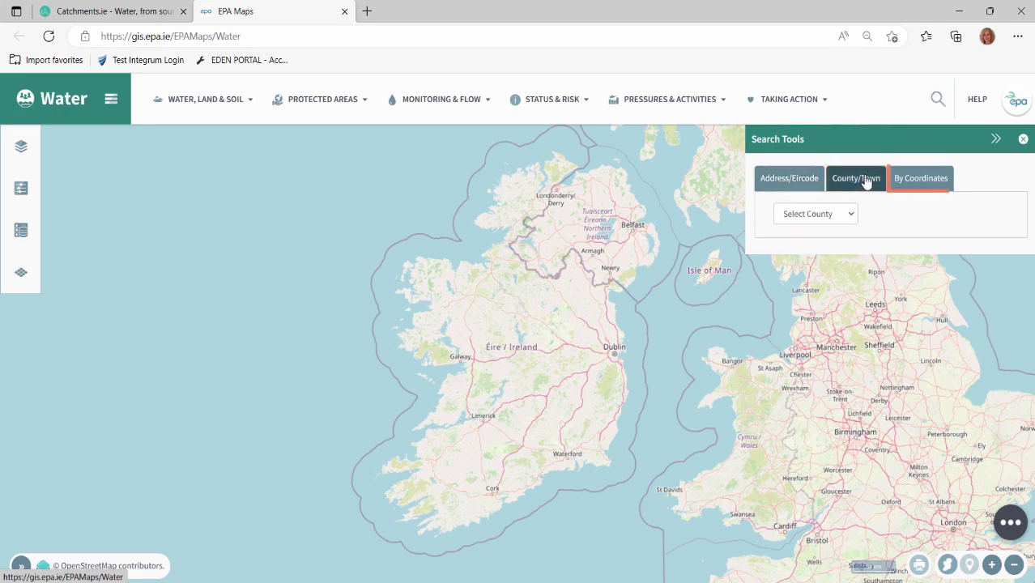
click(919, 185)
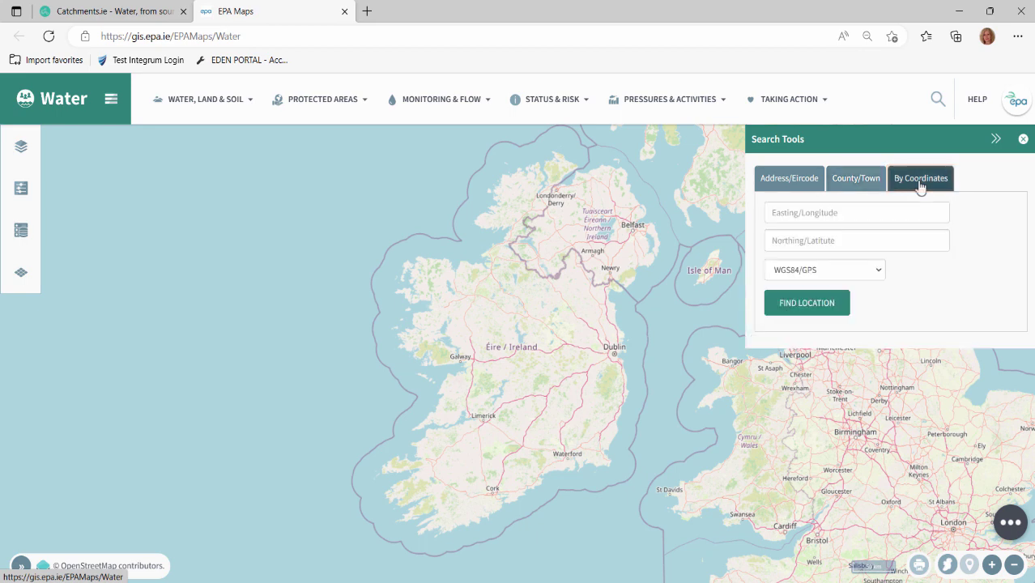
click(1022, 140)
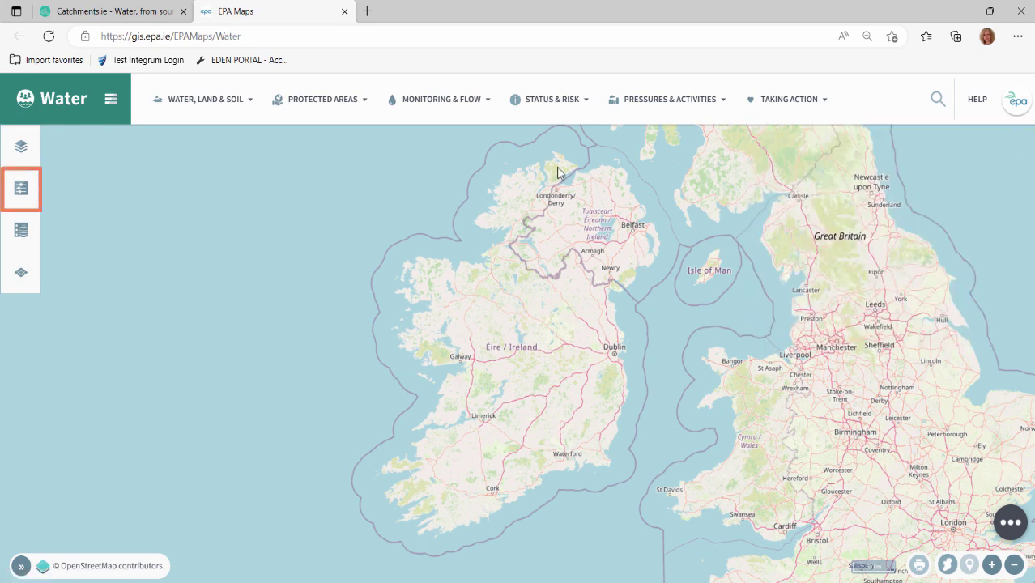
- Show the Tools panel, briefly opening and closing Search Water Feature
click(19, 190)
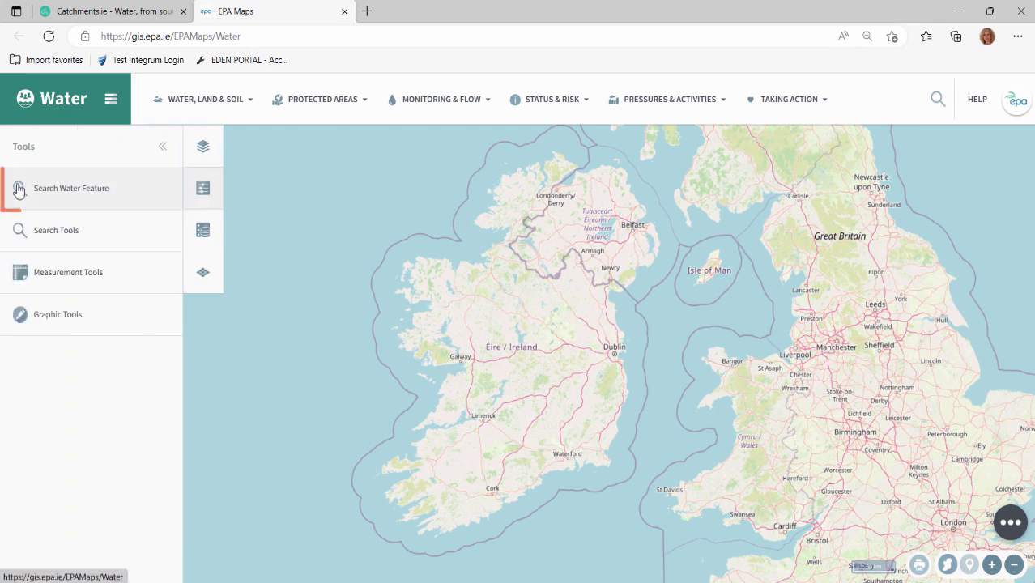
click(84, 204)
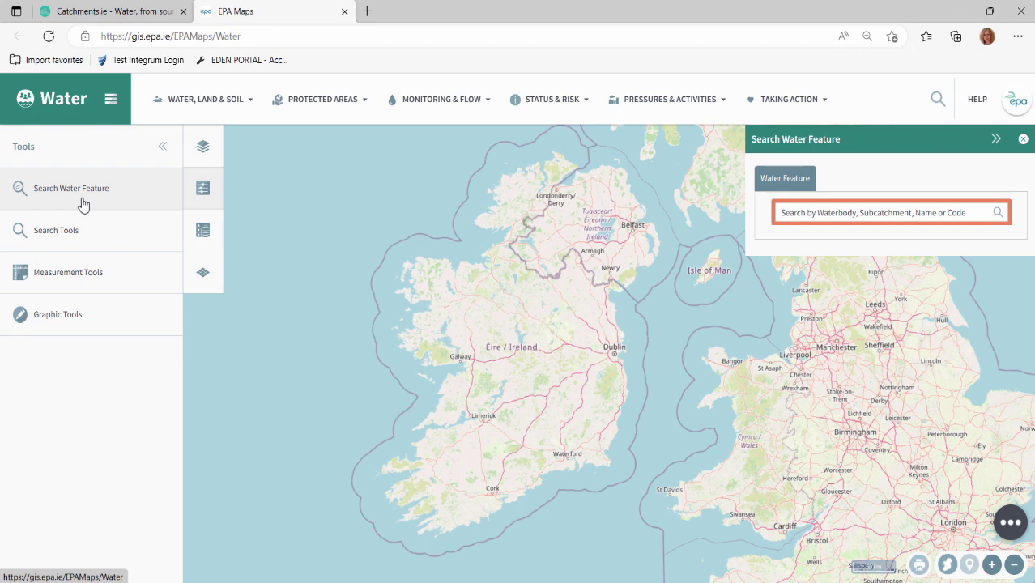
click(1023, 143)
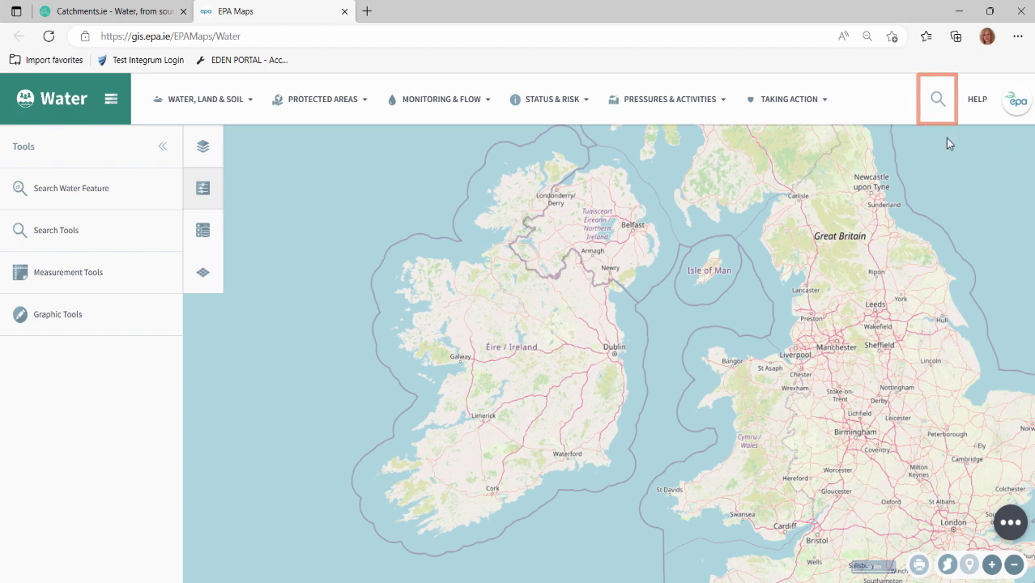
- Search the address 'Castlemartyr post office' and zoom to the matching result
click(938, 98)
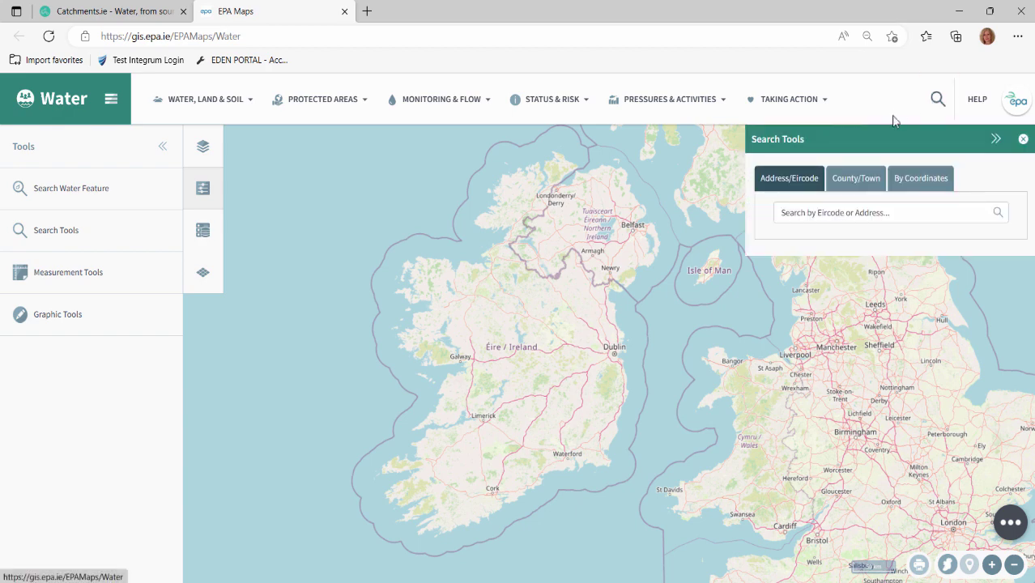
click(825, 211)
text(Castlemartyr)
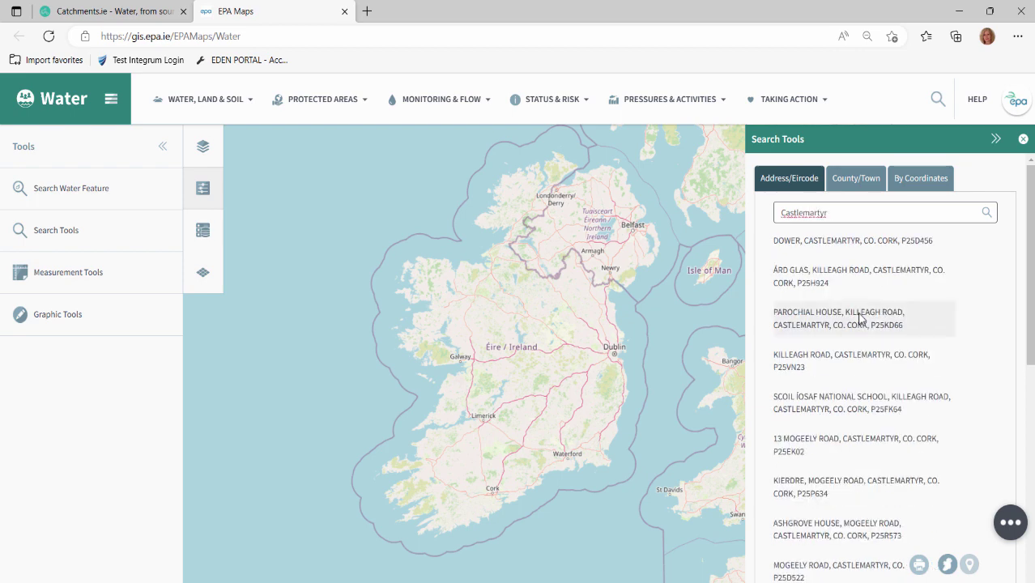
text( post office)
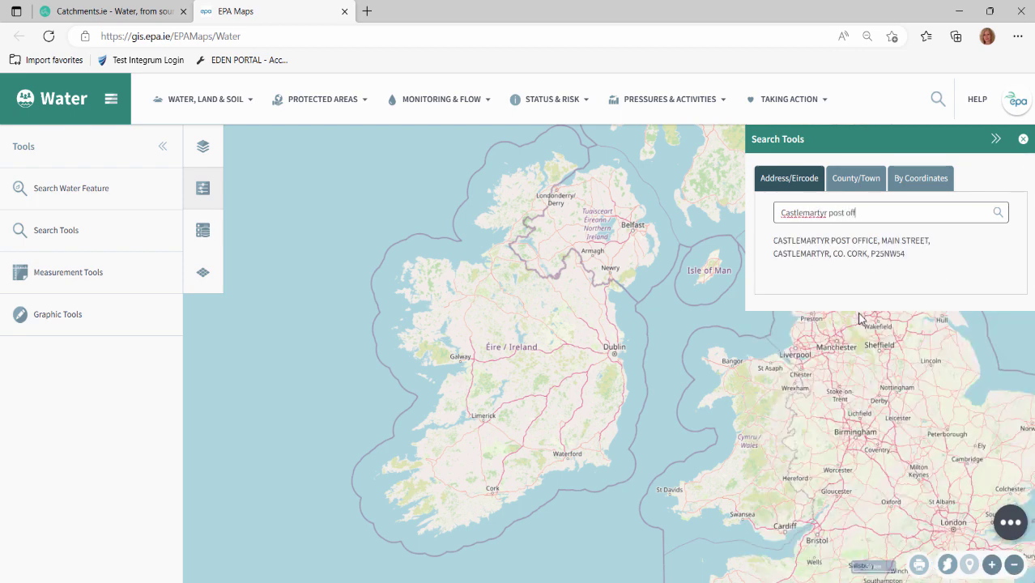
click(875, 248)
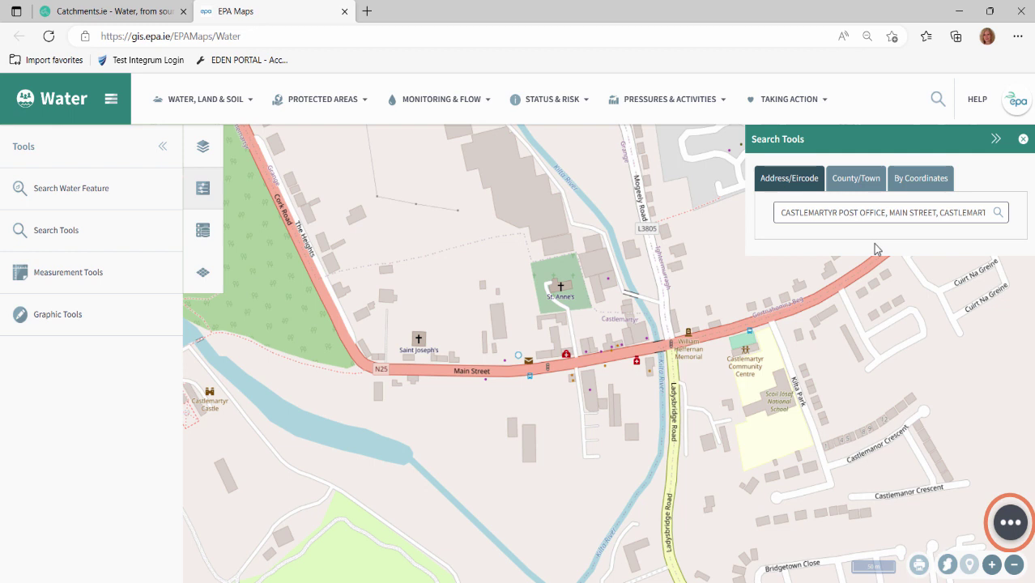
- Change the basemap to Digital Globe aerial imagery
click(1009, 522)
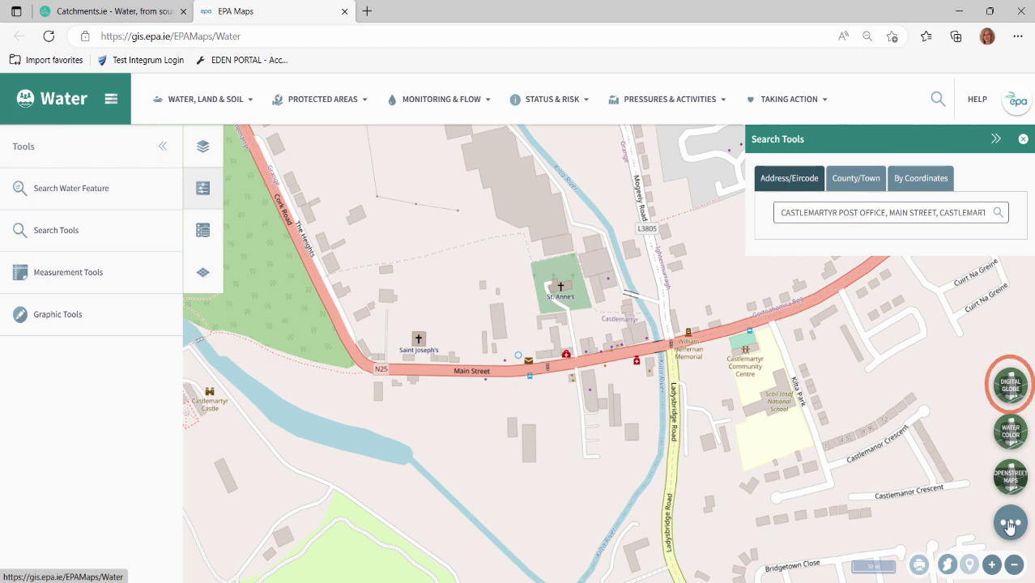
click(1014, 392)
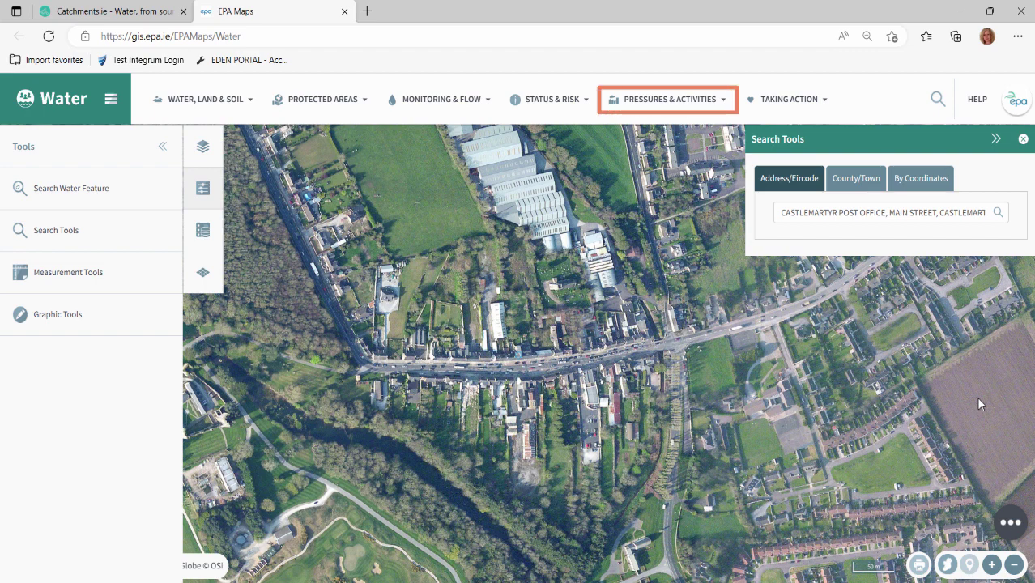
- Turn on the PIP-N nitrate layer under Pollution Impact Potential and zoom out three levels
click(666, 102)
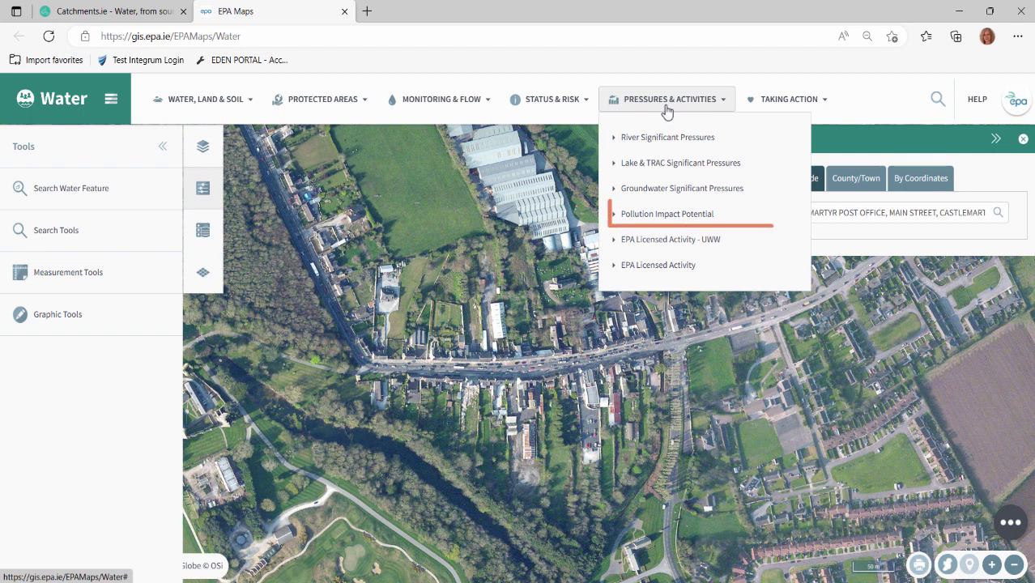
click(665, 216)
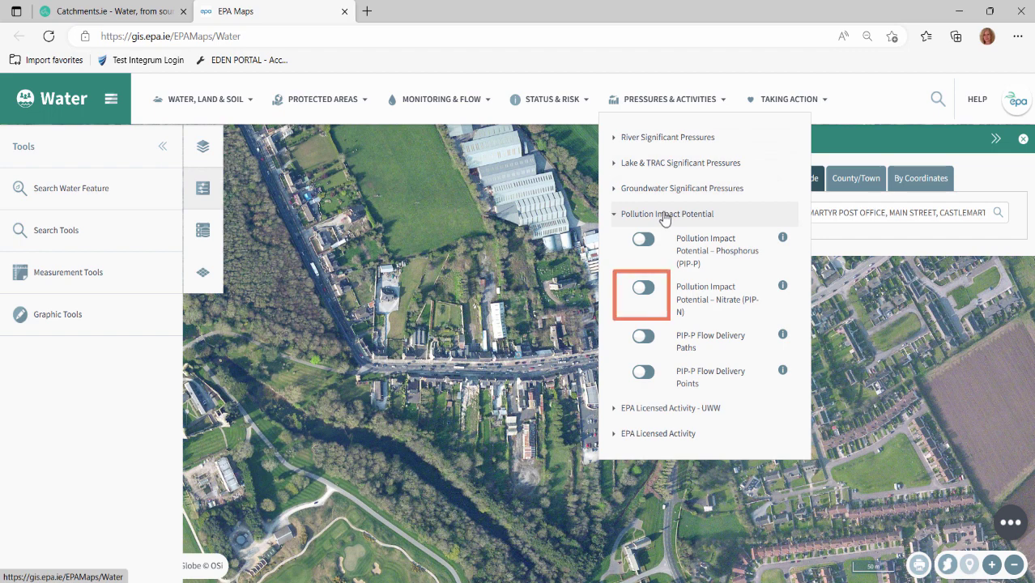
click(646, 290)
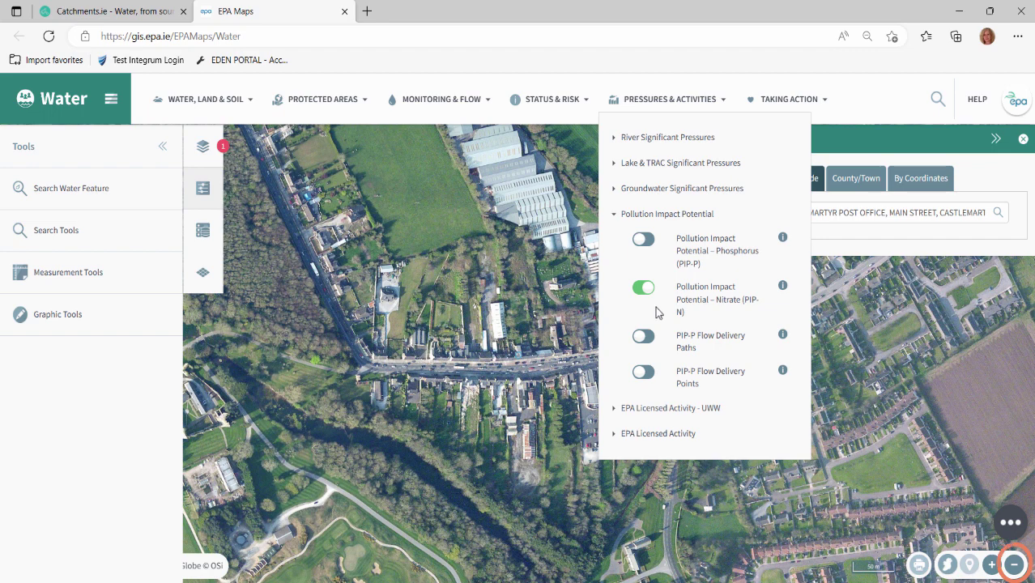
click(1016, 571)
click(1016, 567)
click(1015, 567)
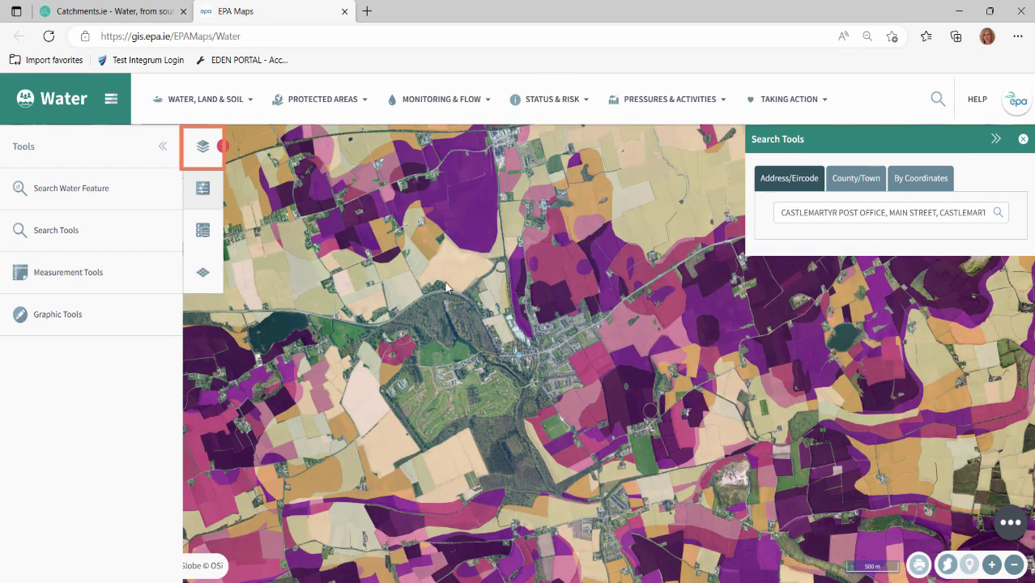
- Expand the PIP-N entry in Active Layers to show its PIP Rank 1–7 legend
click(203, 148)
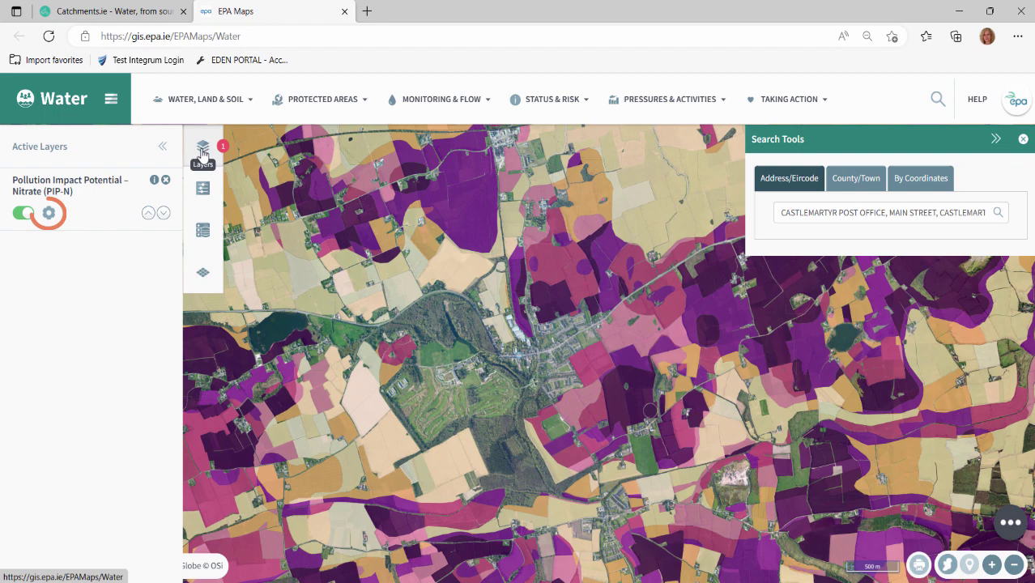
click(48, 213)
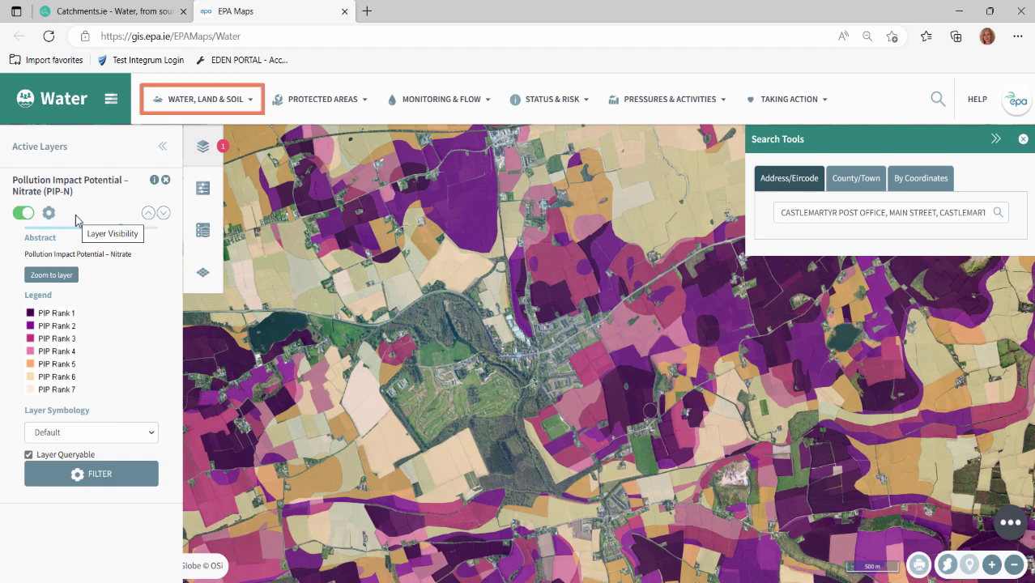
- Turn on River Waterbodies under Water, Land & Soil > Water Features
click(202, 101)
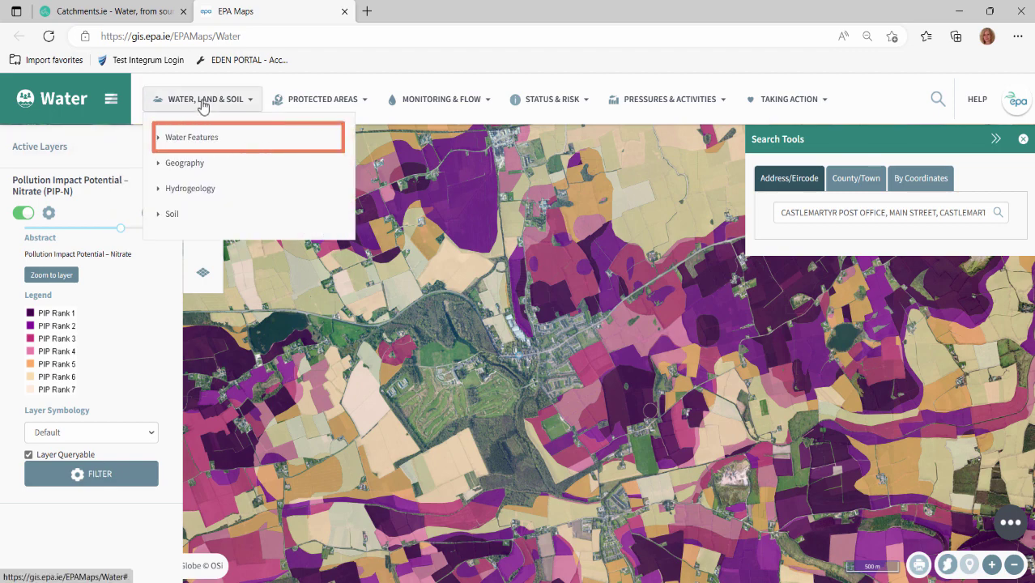
click(174, 142)
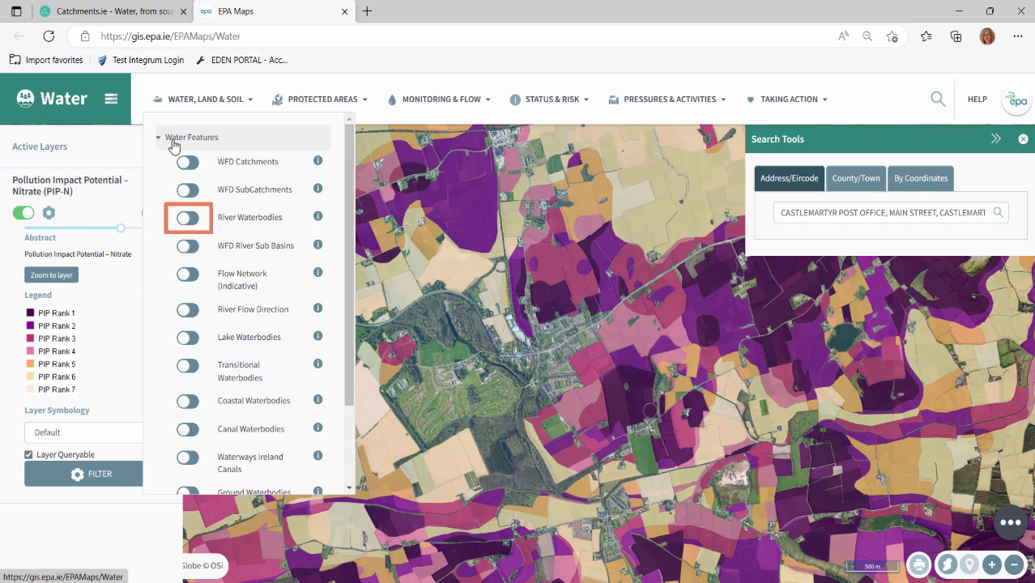
click(185, 220)
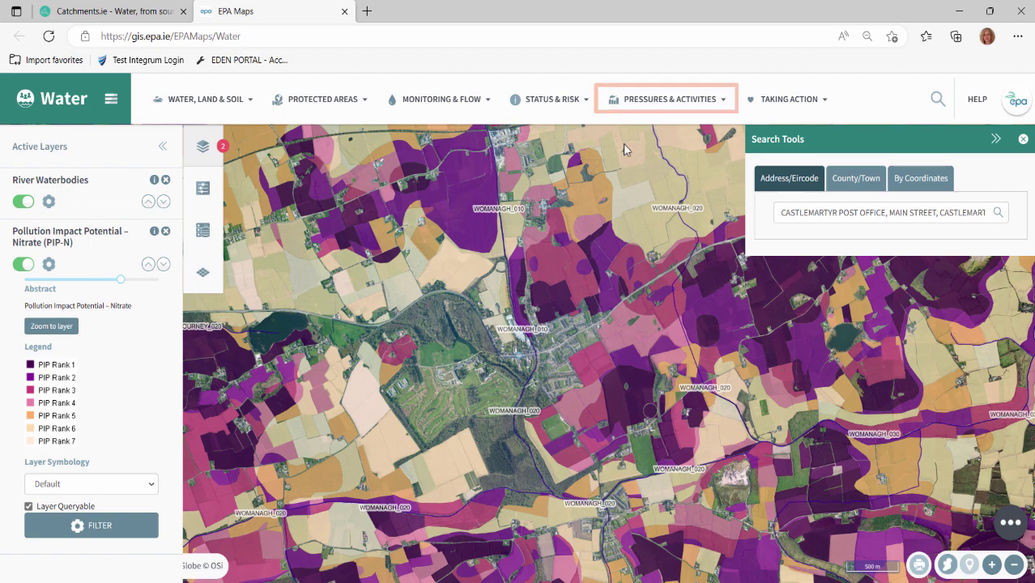
- Switch off PIP-N and switch on PIP-P in Pressures & Activities
click(663, 104)
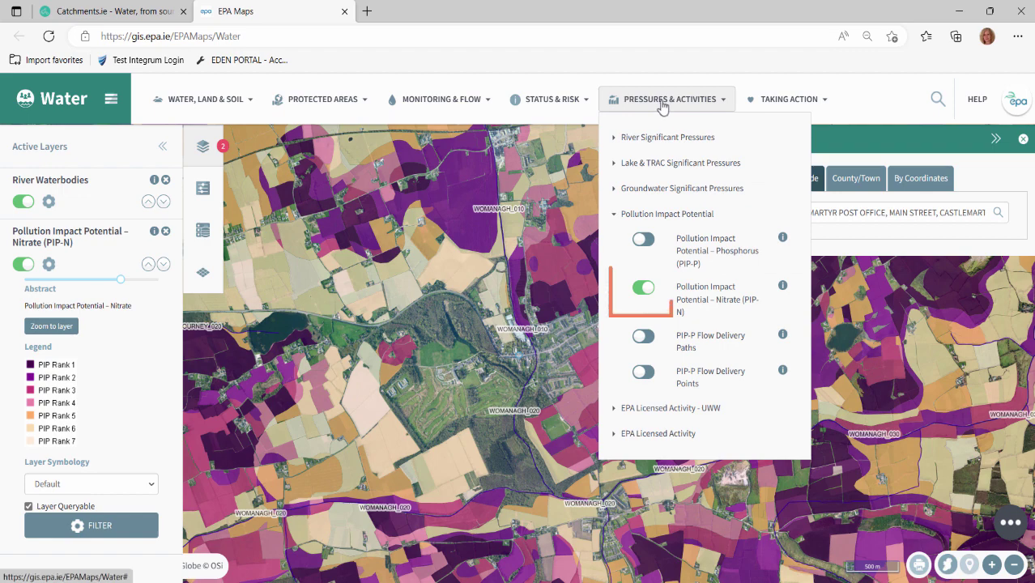
click(642, 289)
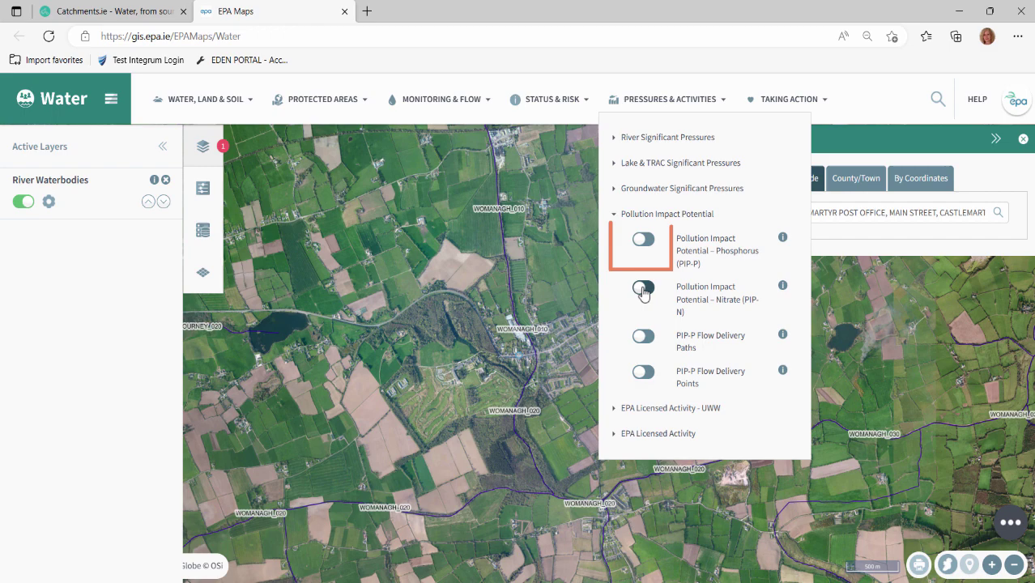
click(642, 239)
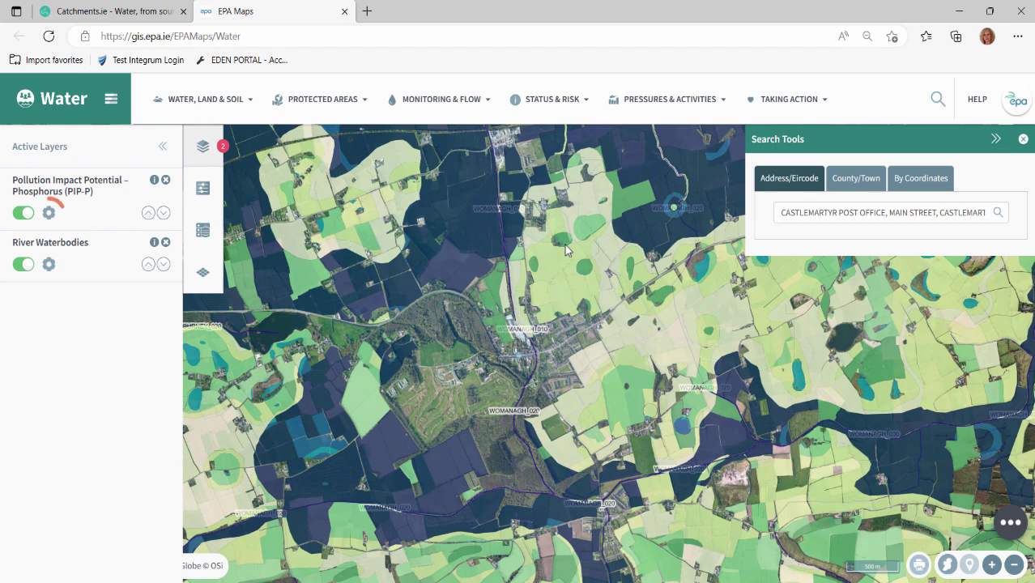
- Expand the PIP-P entry in Active Layers to reveal its PIP Rank 1–7 legend
click(49, 212)
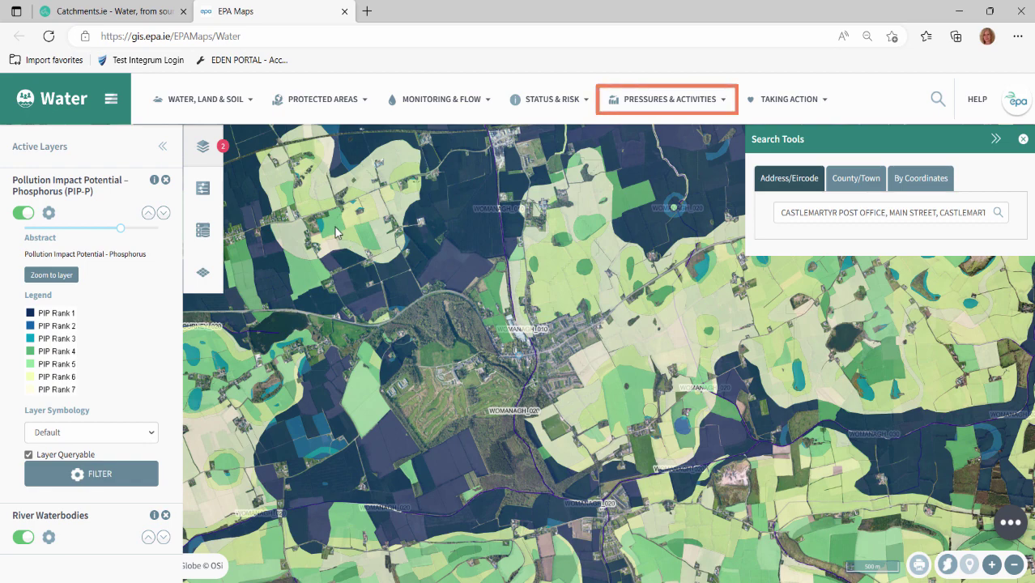
- Turn on the PIP-P Flow Delivery Paths and PIP-P Flow Delivery Points layers
click(649, 108)
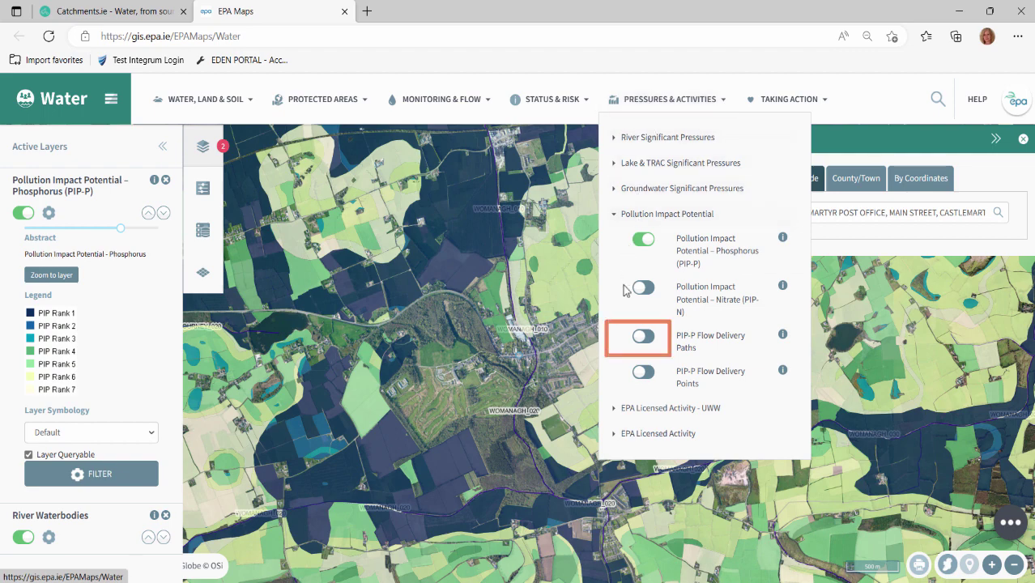
click(642, 338)
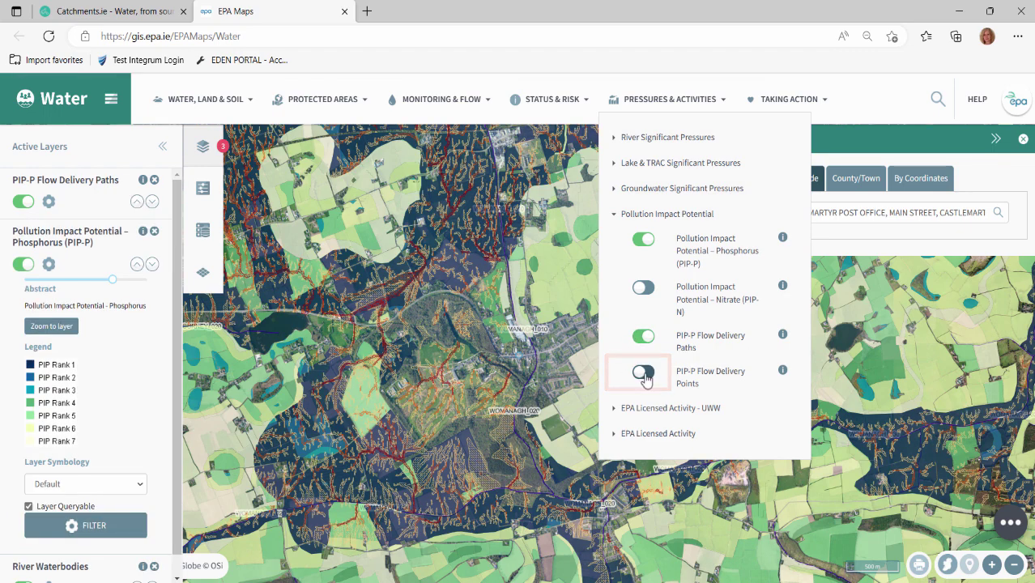
click(643, 373)
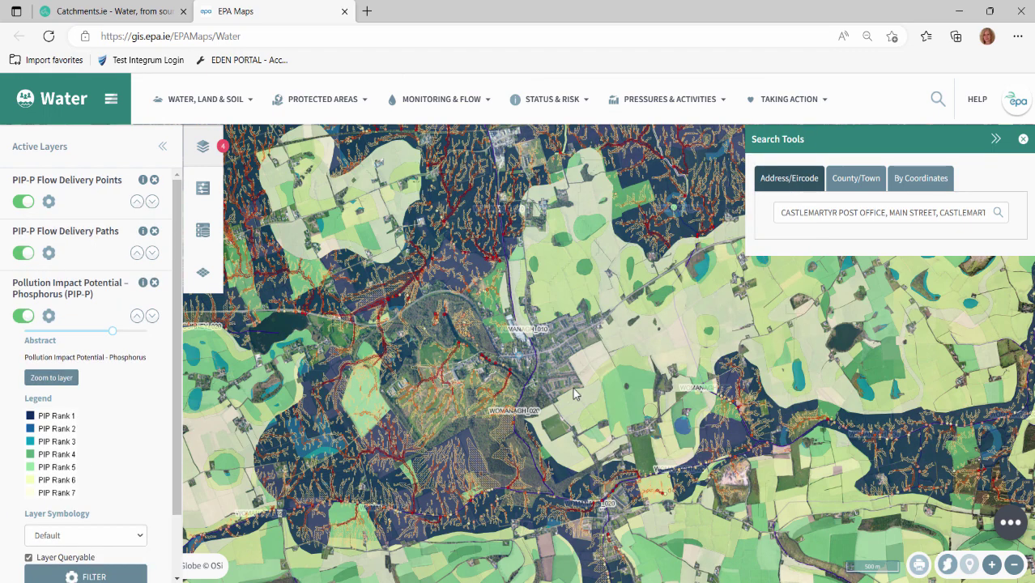